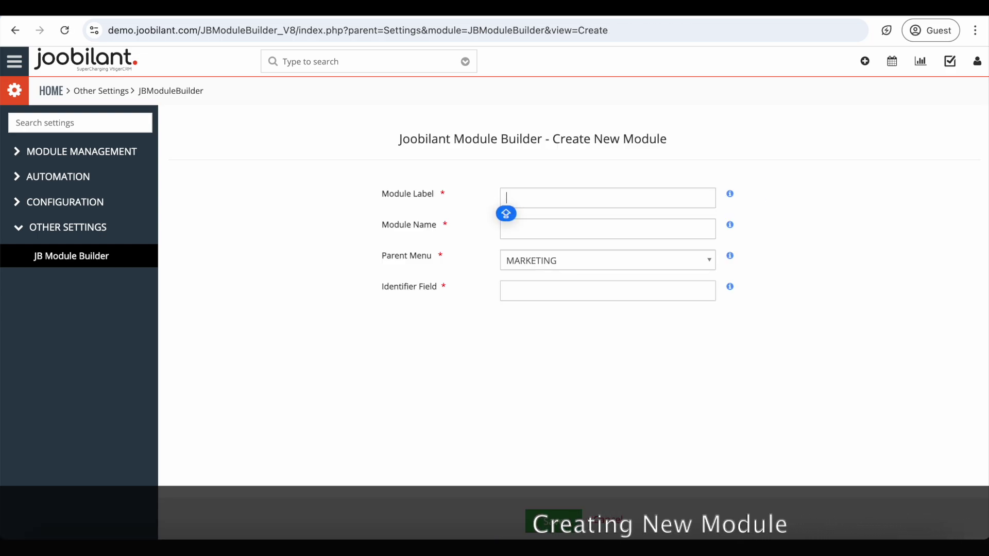
Create a module with label and name Properties, parent menu SALES and identifier field Property Name.
text(Proper)
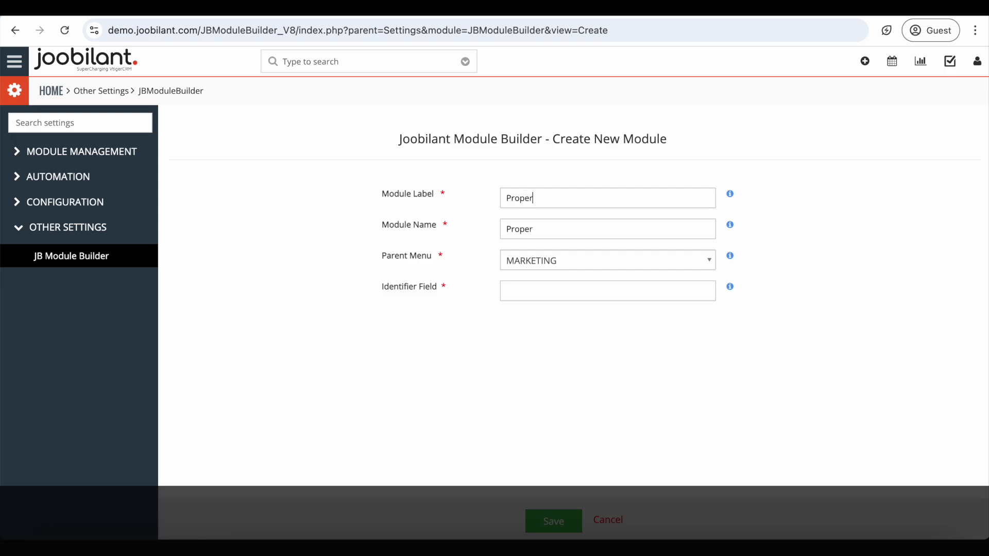
text(ties)
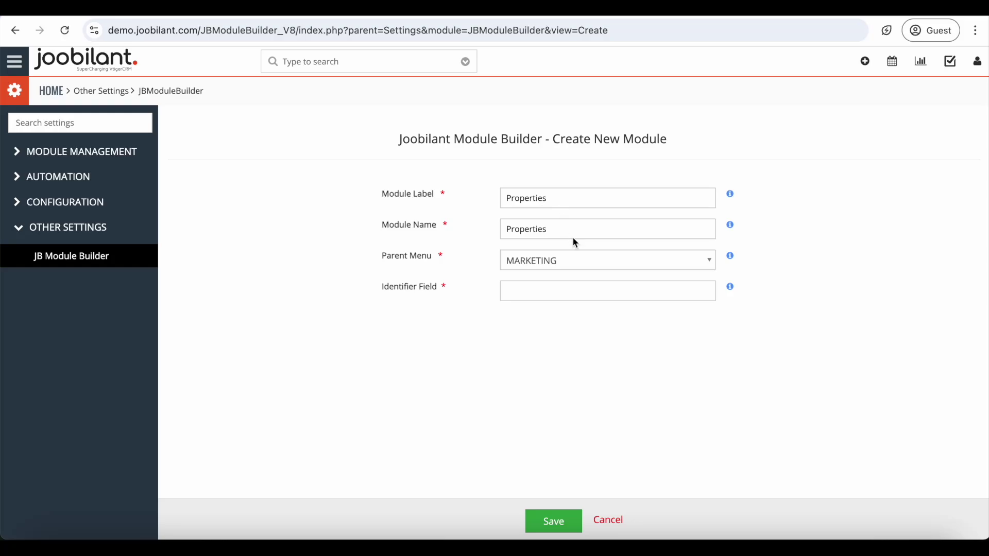
click(581, 255)
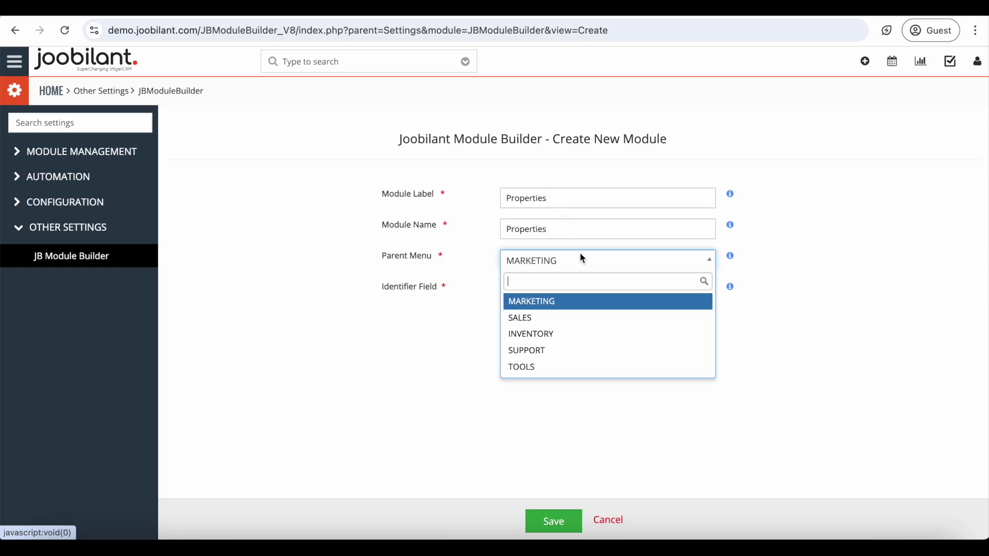
click(580, 323)
key(Tab)
text(P)
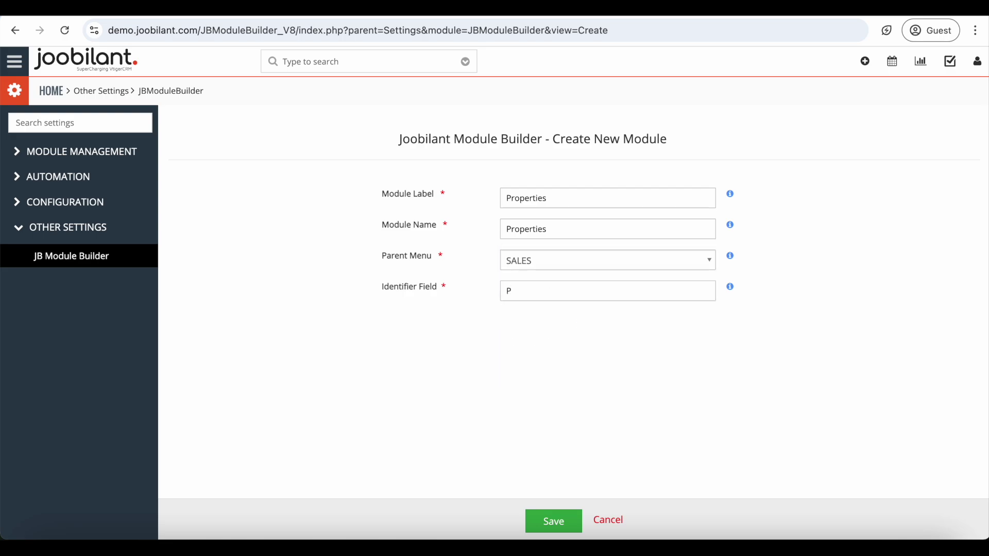
text(roperty Name)
click(559, 522)
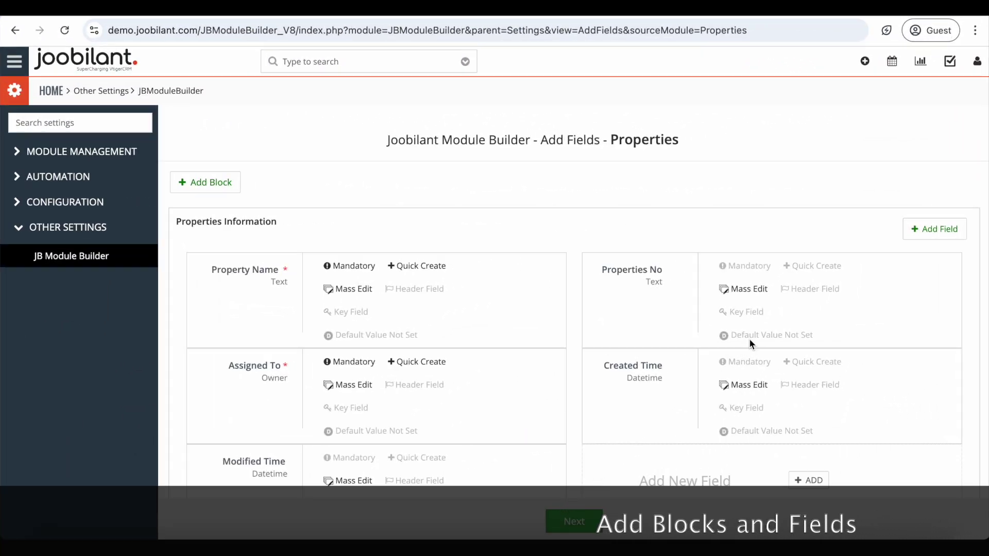
Add a text field Project Name of length 250 to Properties Information, enabled as mandatory, key field and quick create.
click(932, 229)
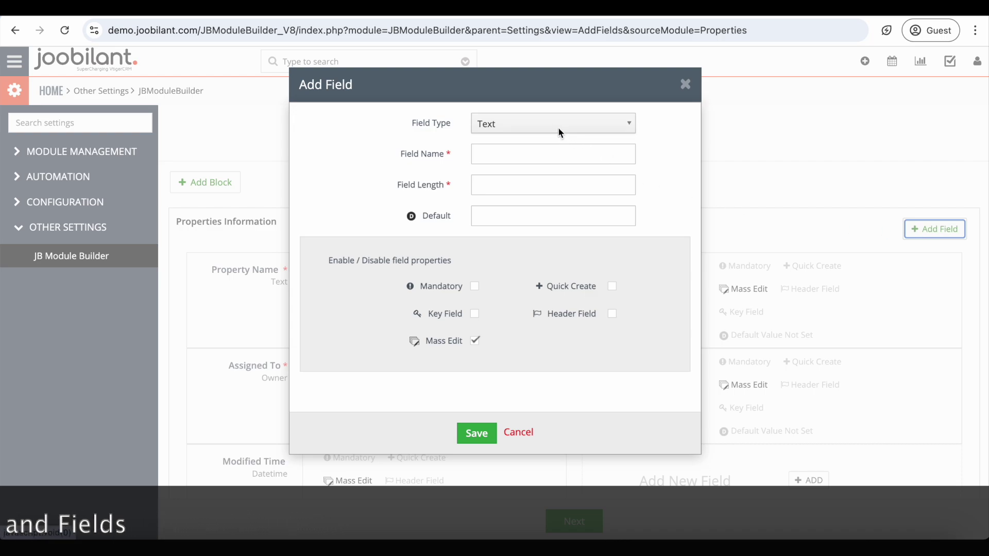
click(536, 156)
text(Project)
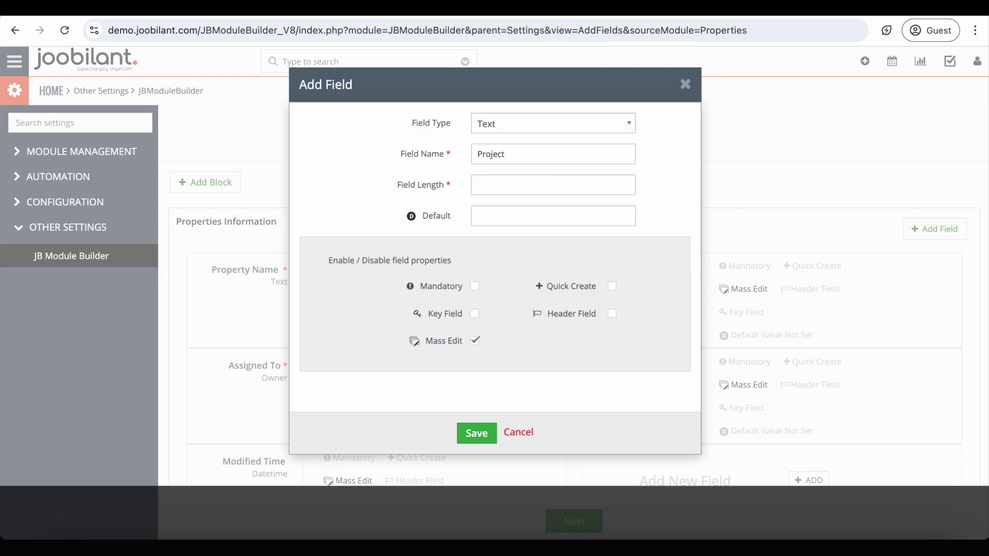
click(505, 163)
text(Name)
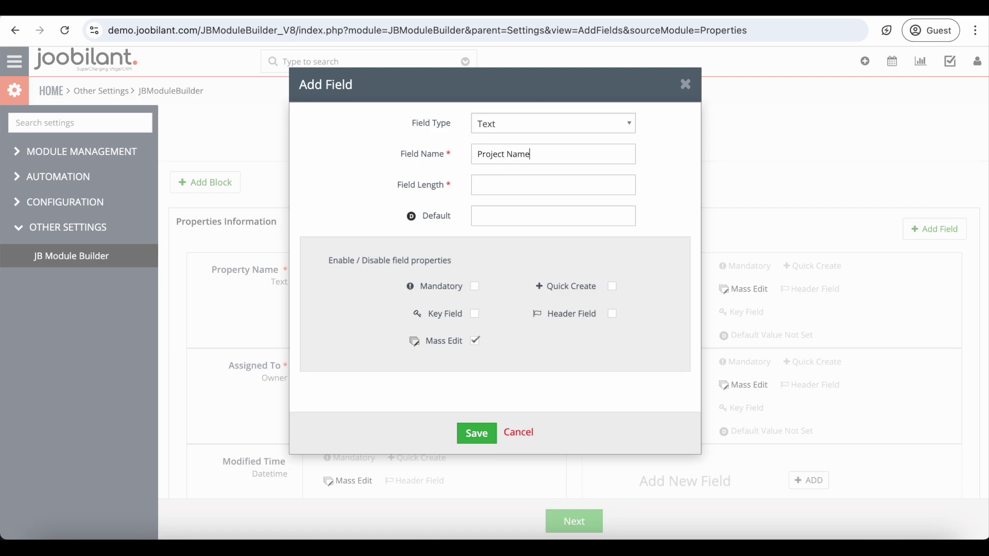
click(518, 183)
text(250)
click(475, 287)
click(476, 433)
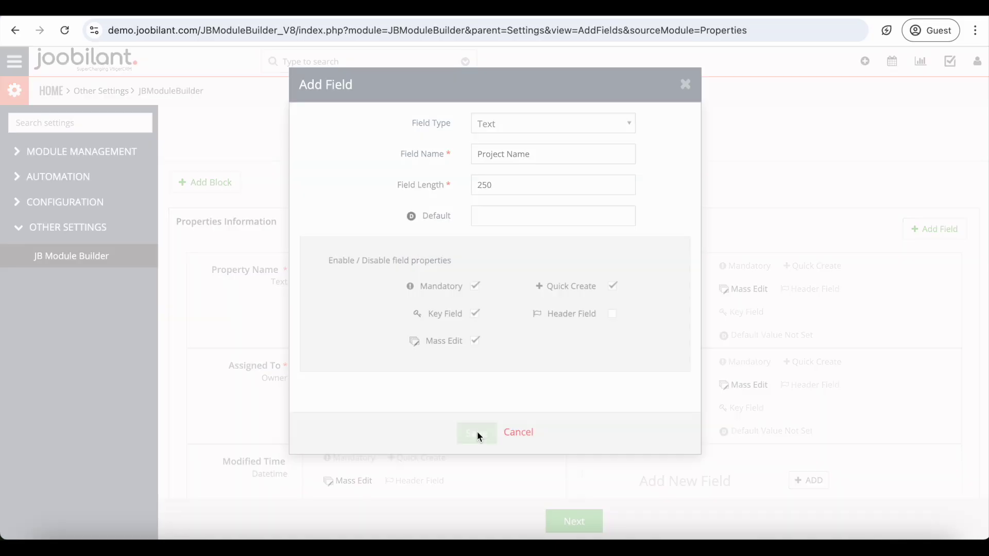
Add a block named Location Details after Properties Information.
click(208, 186)
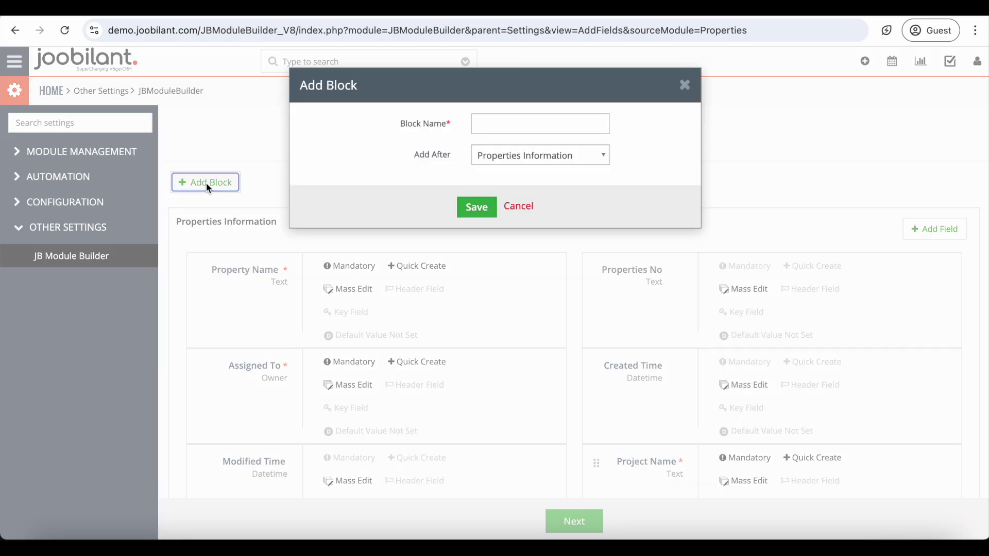
click(509, 125)
text(Location Detail)
click(483, 206)
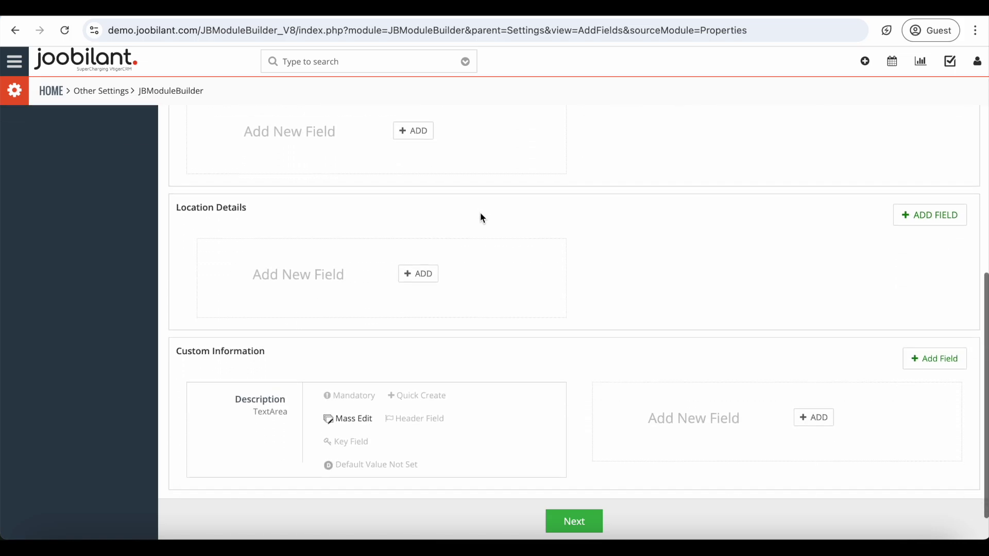
Add a mandatory text key field named Place with length 250 to the Location Details block.
click(418, 273)
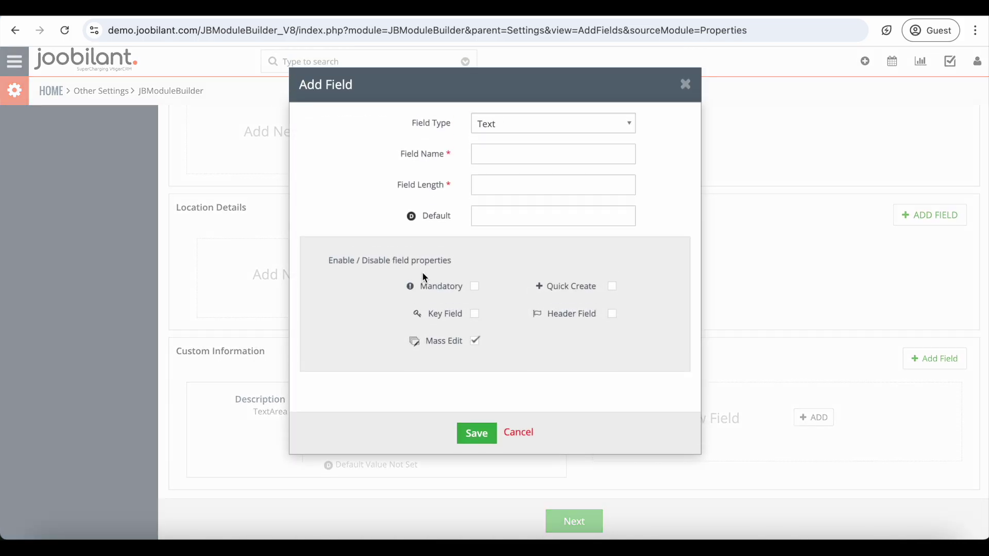
click(488, 162)
text(Place)
text(250)
click(475, 286)
click(474, 314)
click(478, 433)
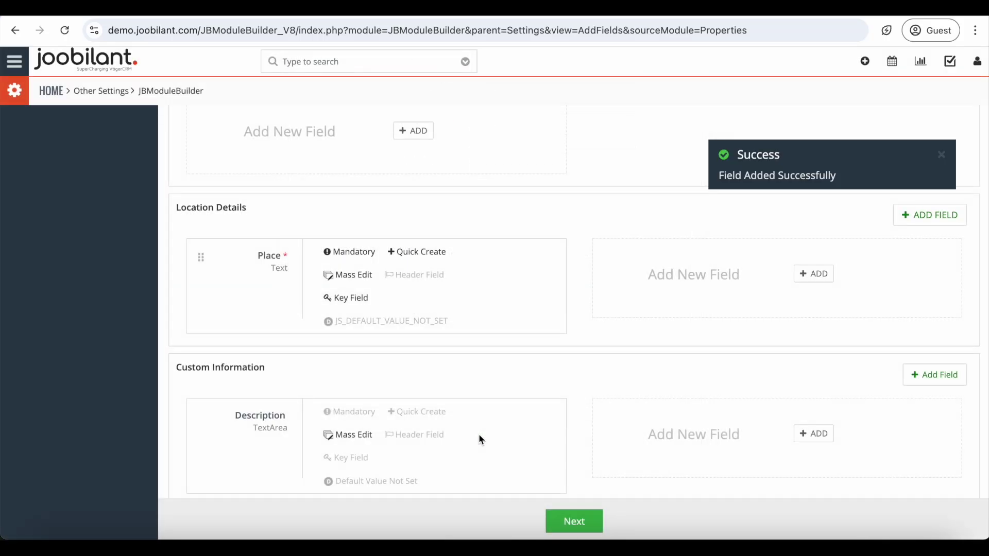
Add a mandatory text key field named City with length 250 to the Location Details block.
scroll(479, 439, up, 2)
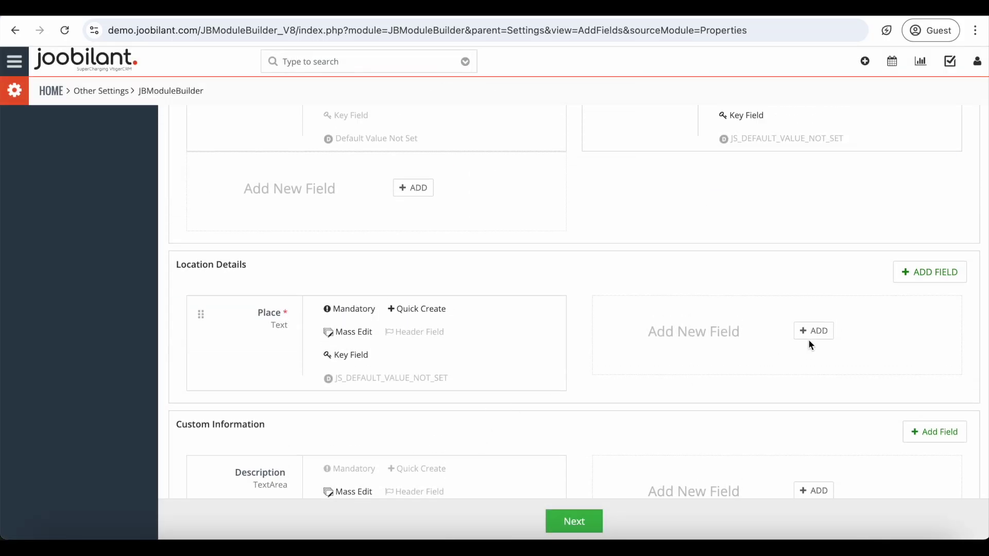
click(811, 337)
click(499, 159)
text(City)
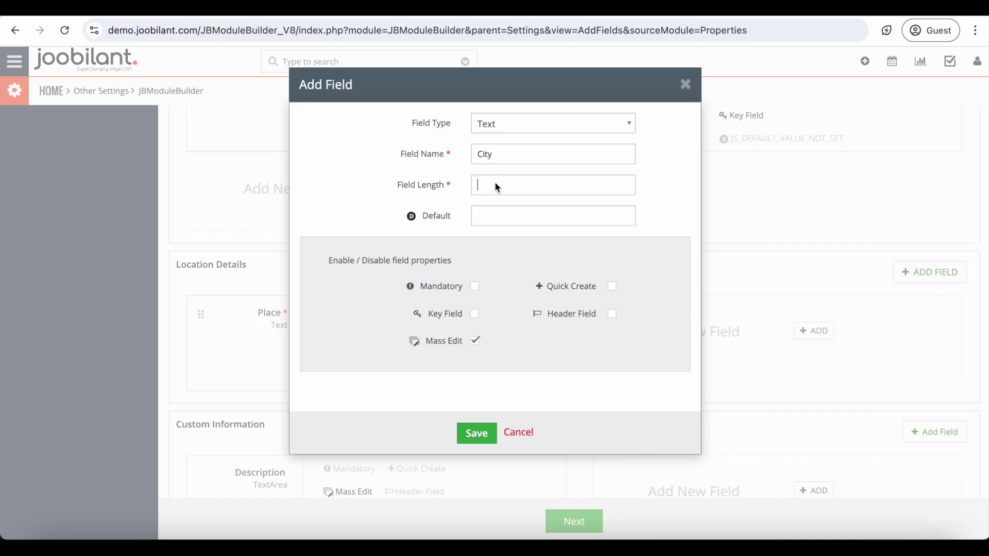
text(250)
click(477, 287)
click(476, 314)
click(479, 433)
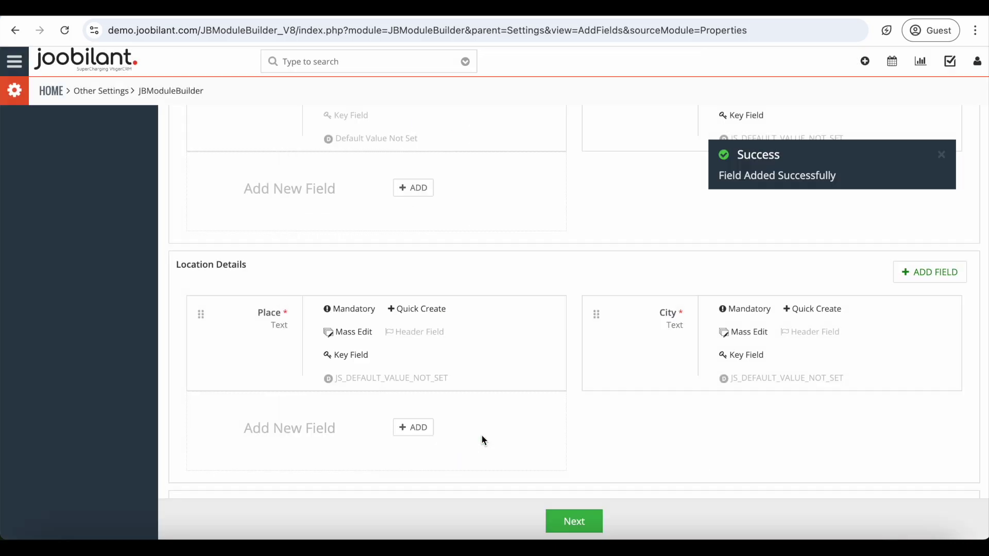
Proceed to the default list view, add Project Name, City and Properties No to it, and finish the module.
scroll(483, 440, up, 3)
scroll(484, 439, down, 6)
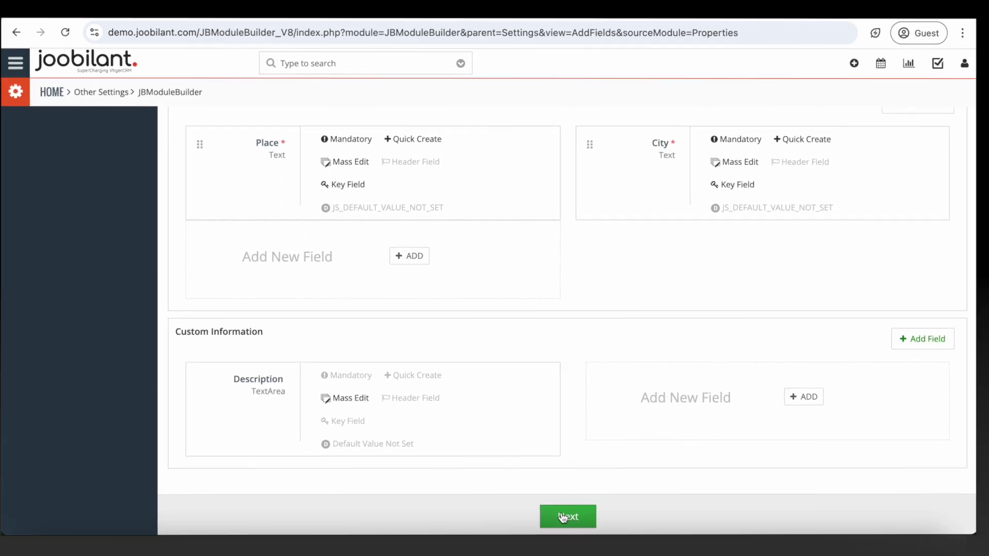
click(563, 516)
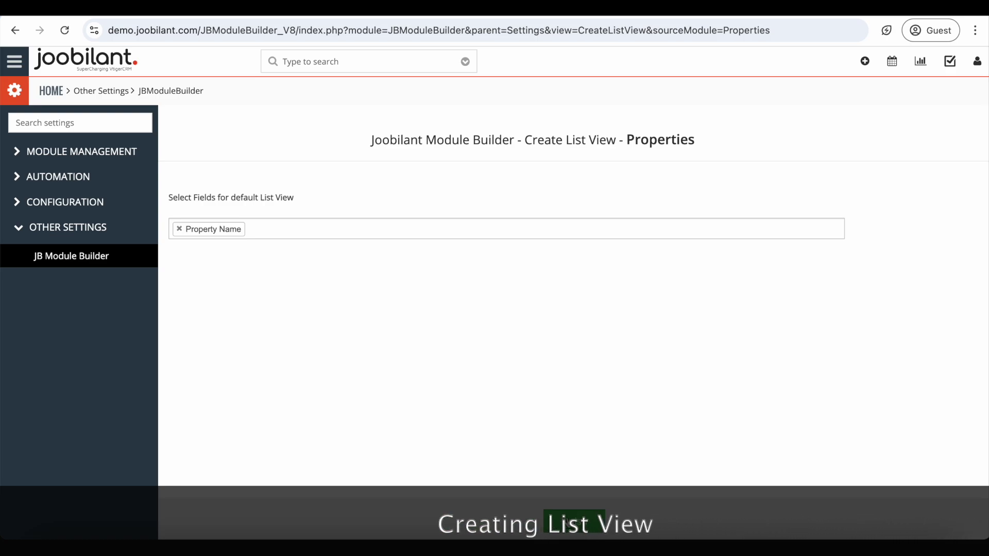
click(315, 226)
text(pro)
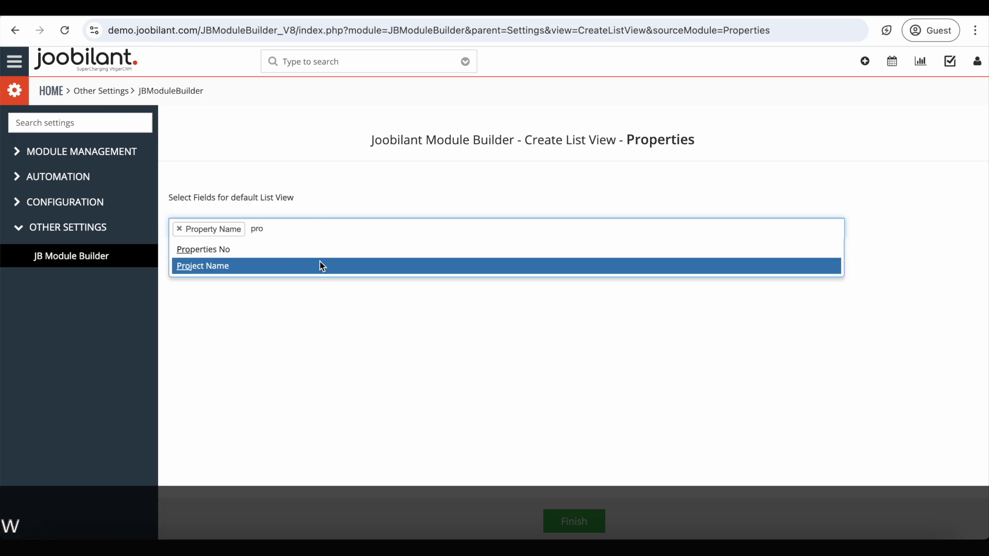
click(320, 265)
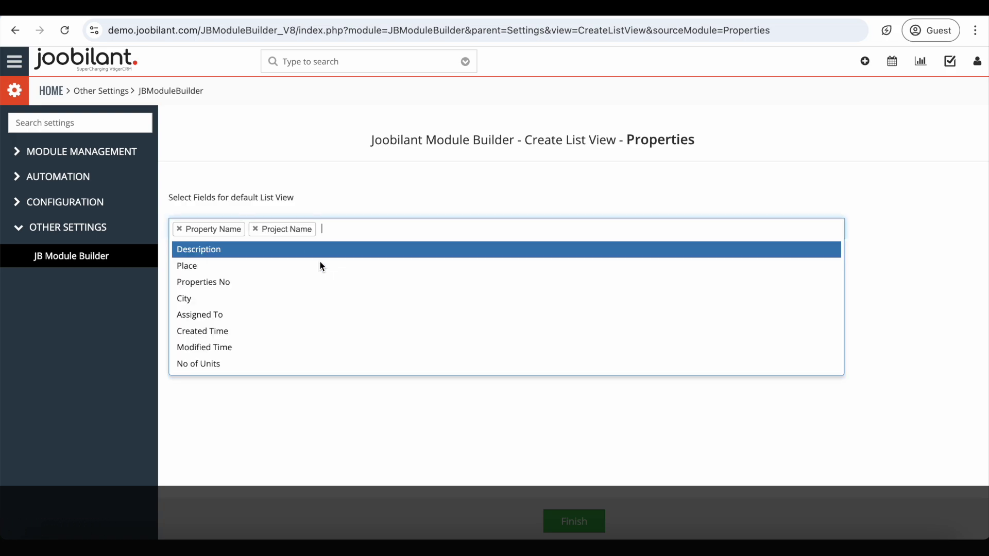
click(277, 297)
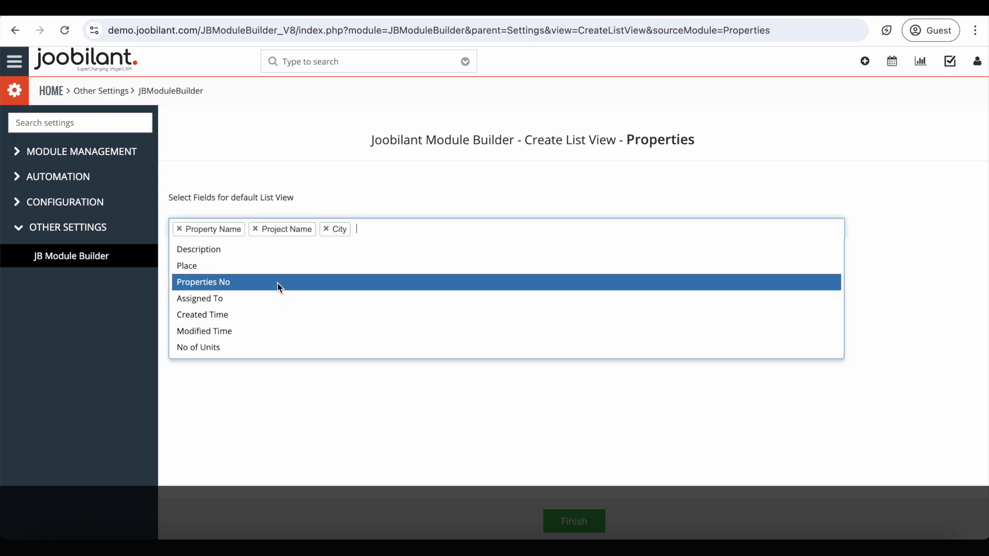
click(280, 283)
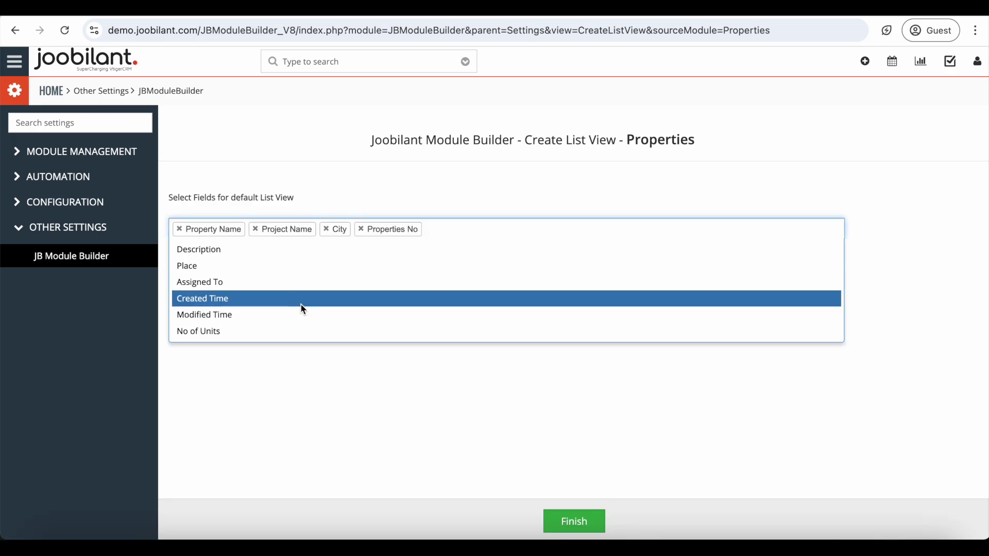
click(565, 525)
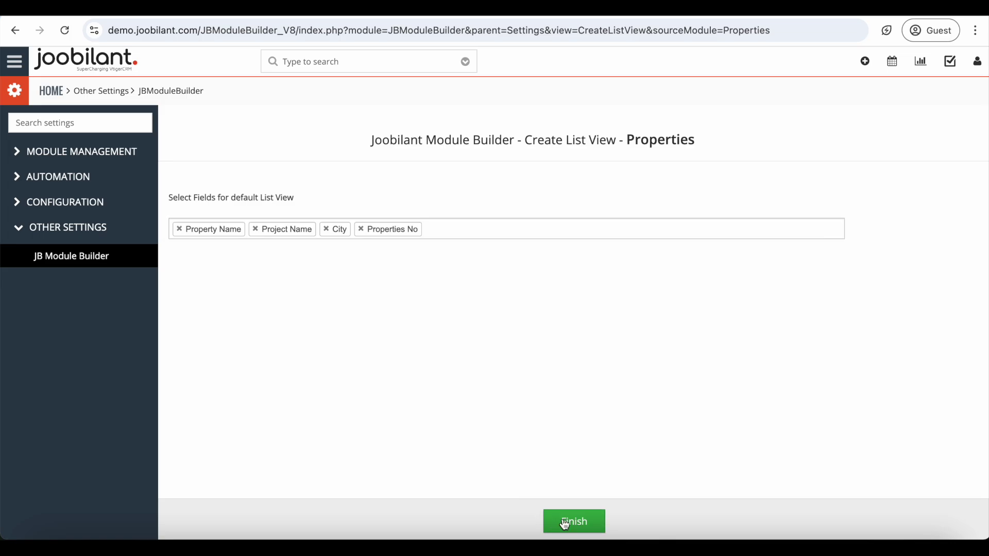
click(565, 525)
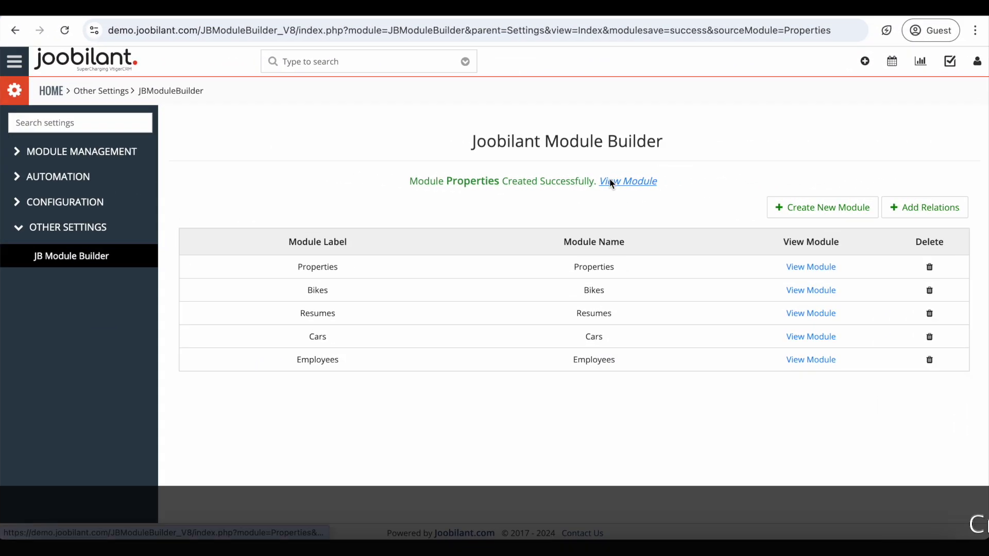
Start a new record in the Properties module with property name Lodha Splendora Phase 2 and project name Lodha Splendora Riverside.
click(612, 183)
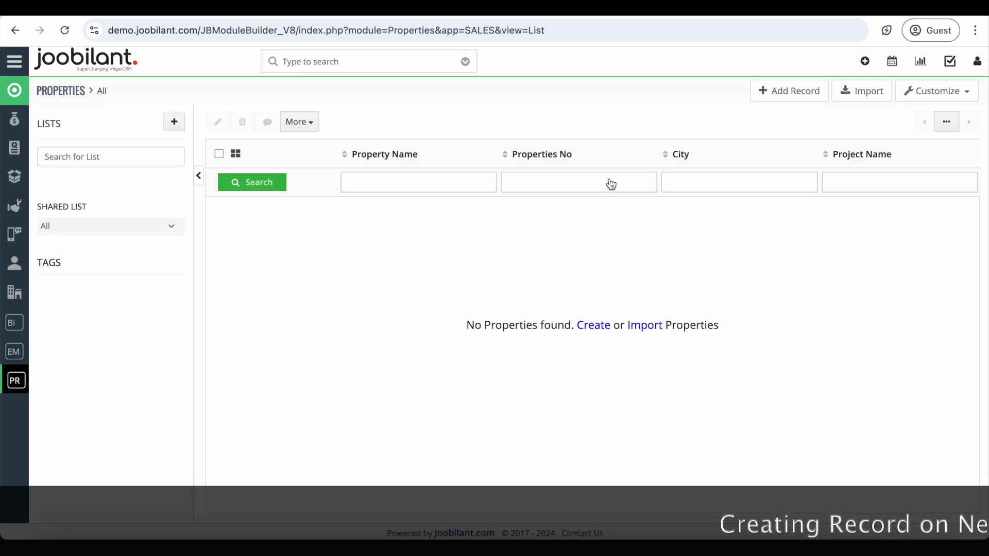
click(784, 92)
text(Lo)
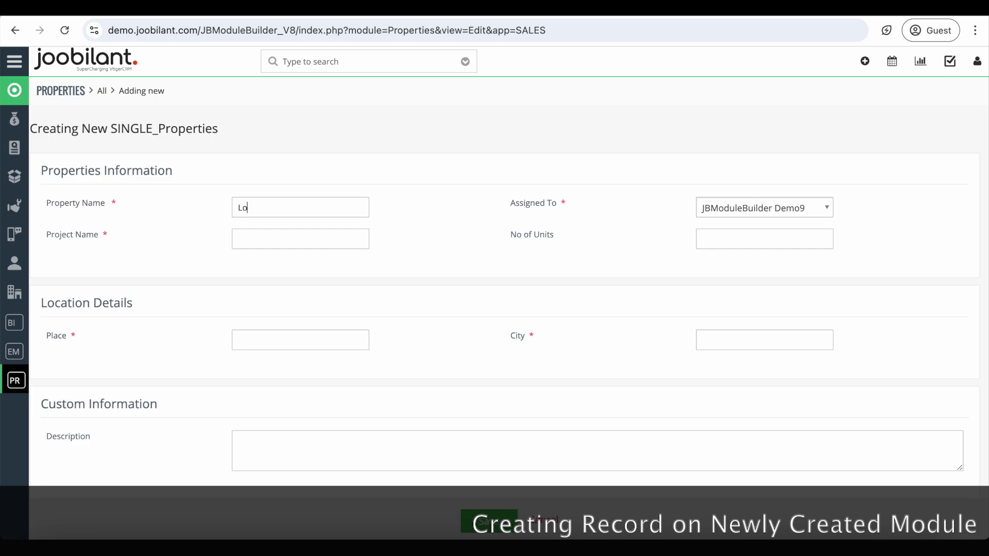
text(dha Splendora)
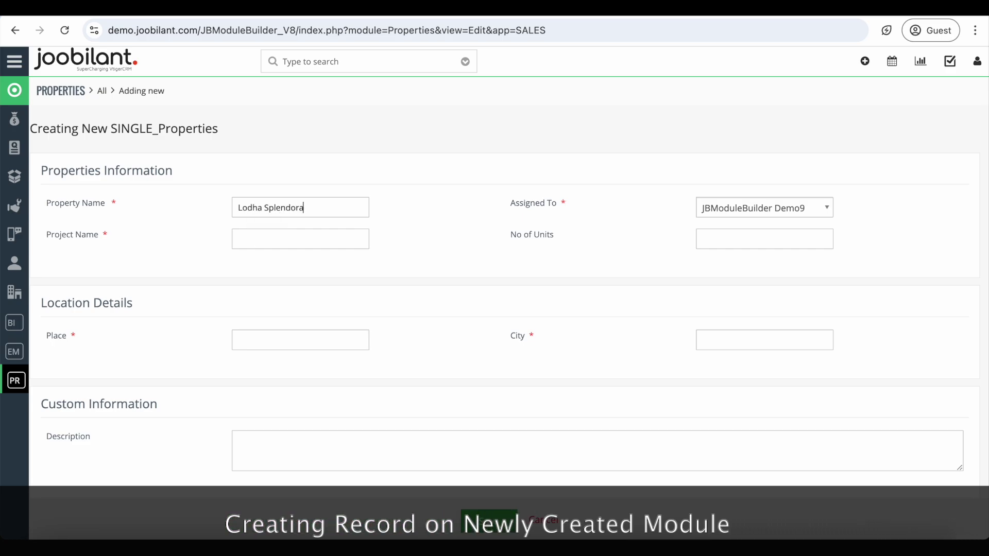
text( P)
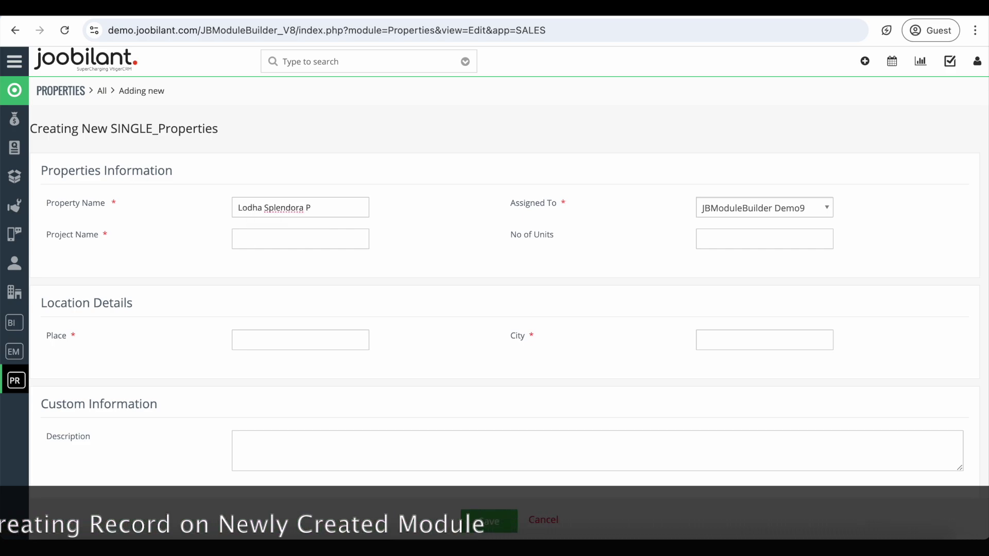
text(hase 2)
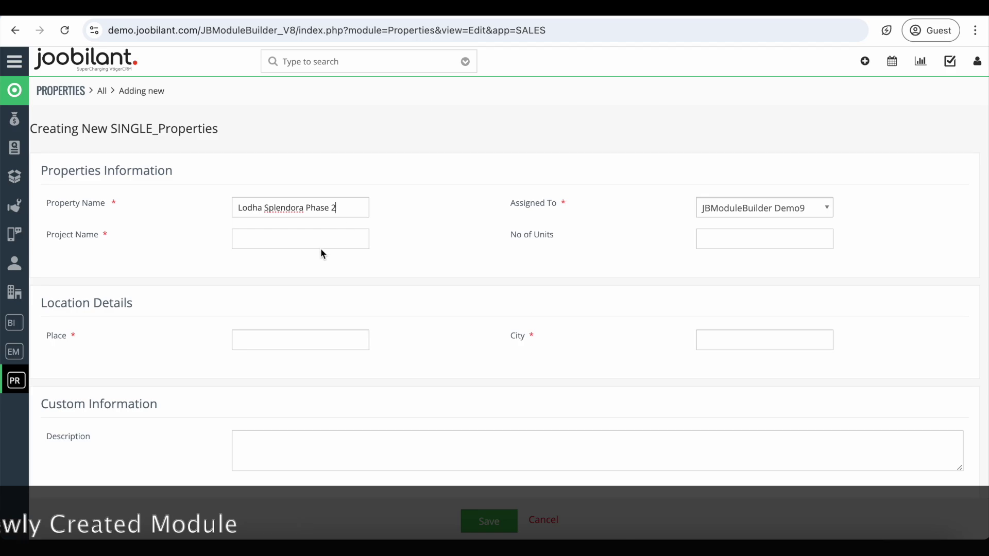
click(309, 240)
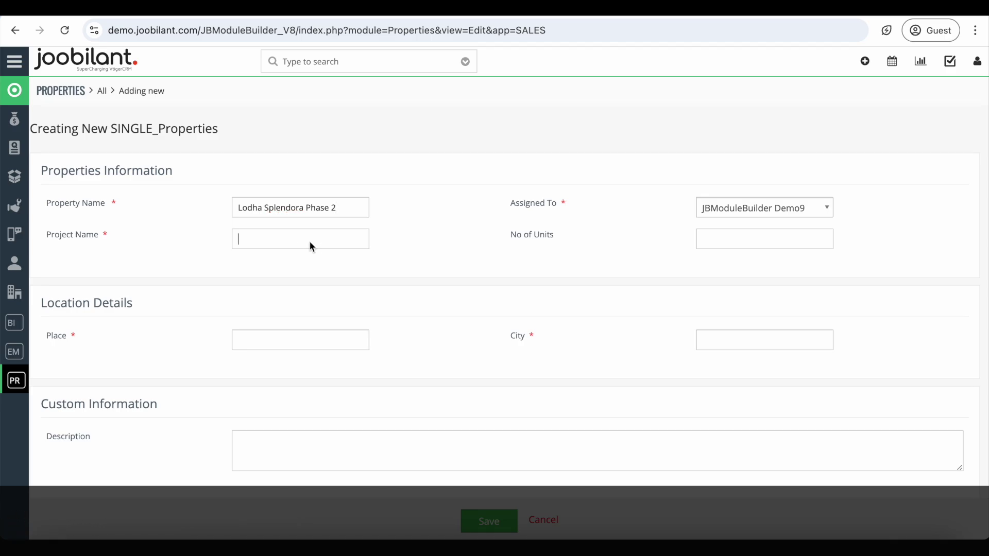
text(Lodha Splendora Riverside)
Fill in place Thane West, 62 units and city Mumbai, and save the property record.
click(239, 347)
text(Than)
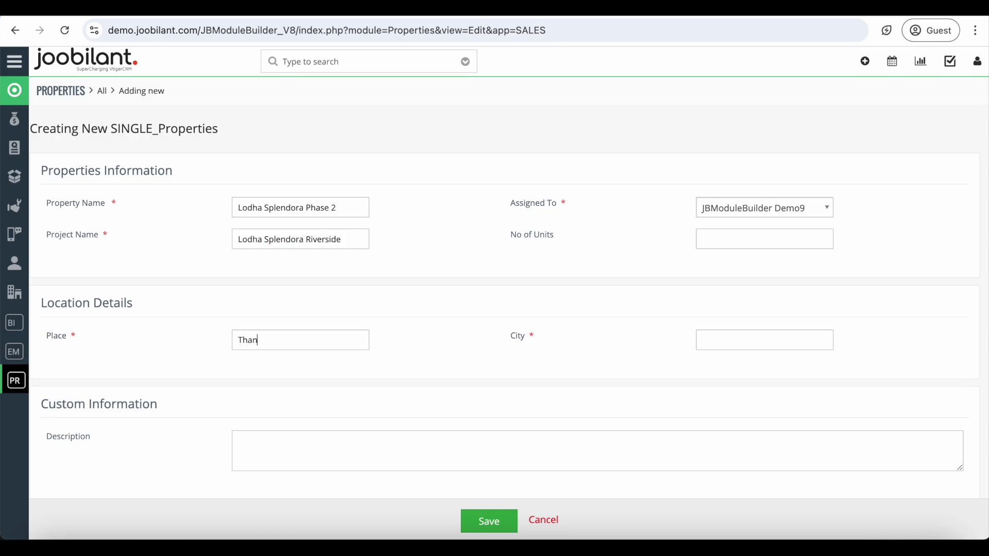
text(e West)
click(744, 240)
text(62)
click(747, 338)
text(Mumbai)
scroll(604, 493, down, 1)
click(509, 522)
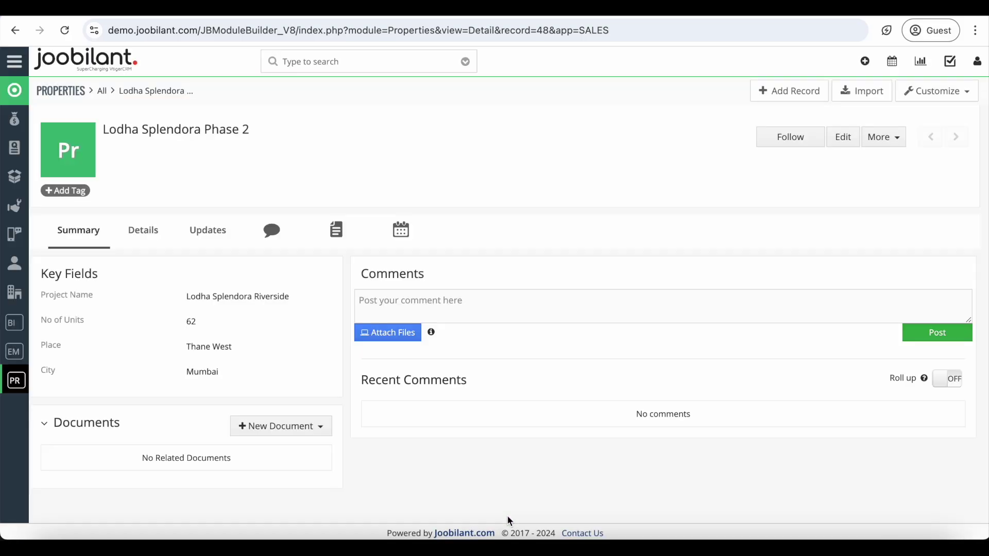
Post the comment "3 Units available for rent" on the property record and open its full details.
click(358, 315)
text(3)
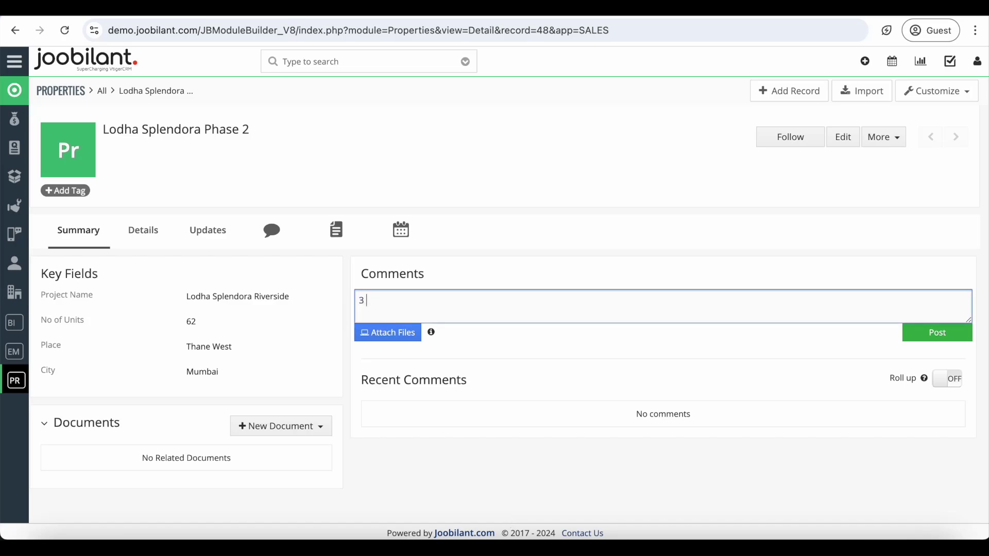
text( Units available for rent)
click(940, 335)
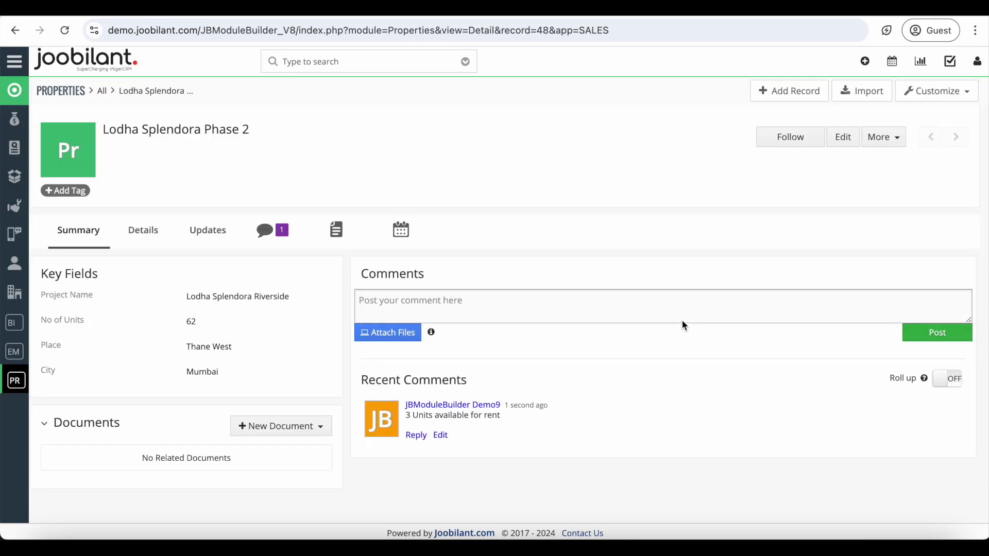
click(157, 237)
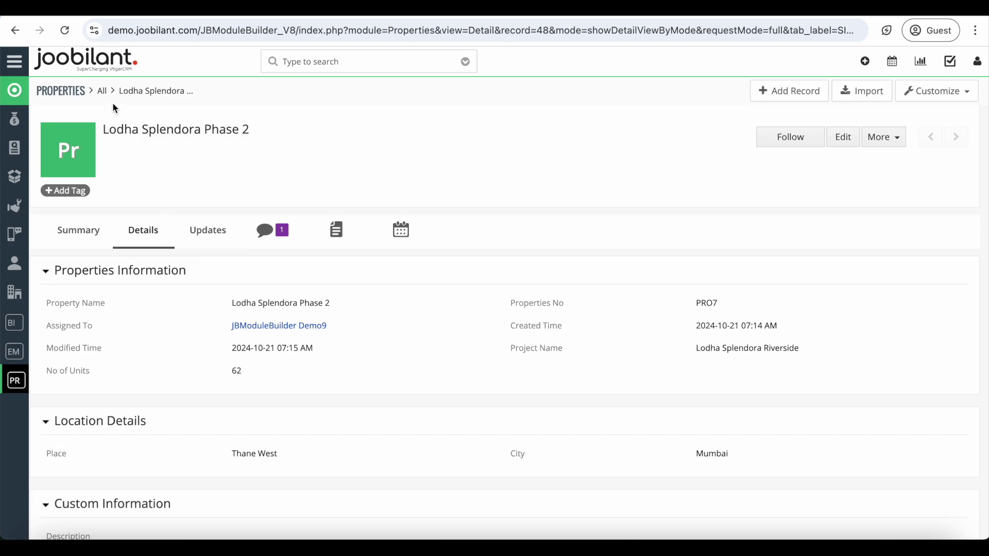
Open the Properties fields and layout settings and add a text field Street with length 250 to the Location Details block.
click(104, 91)
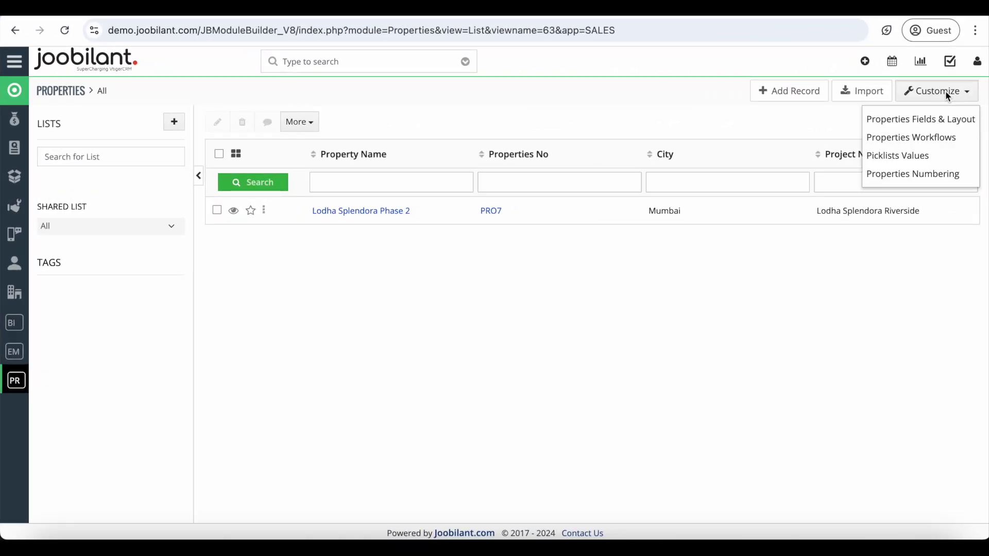
click(942, 120)
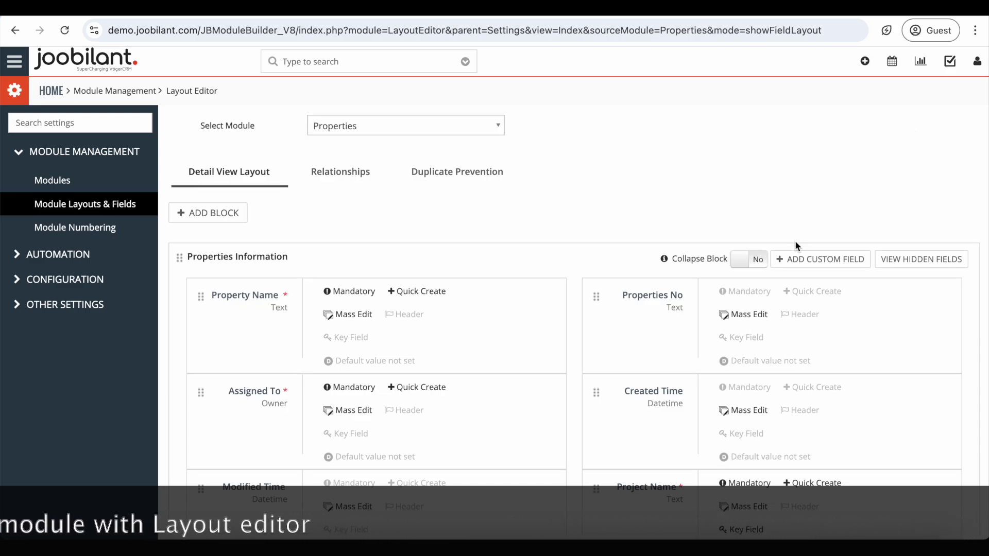
scroll(807, 327, down, 5)
scroll(805, 322, down, 2)
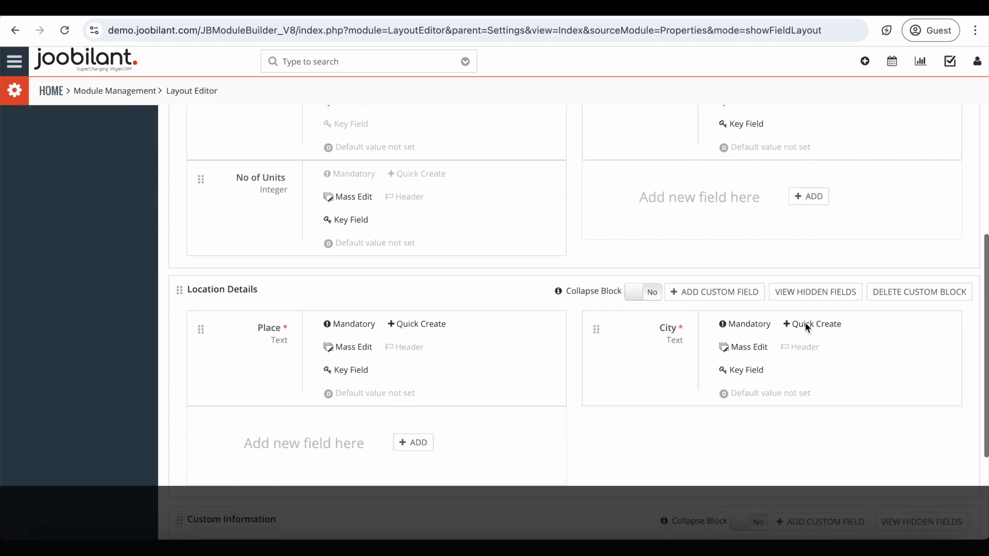
click(699, 296)
text(Street)
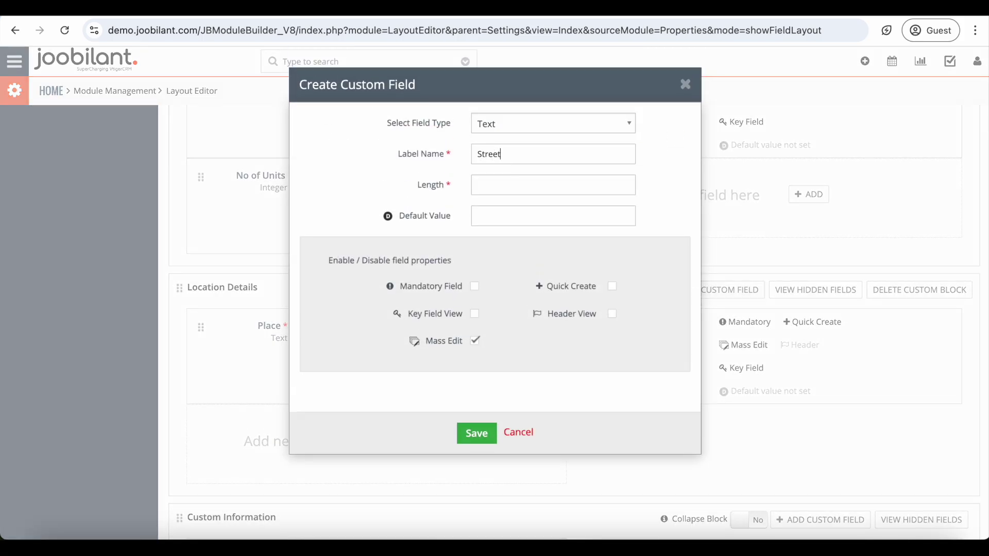
click(494, 187)
text(250)
click(478, 433)
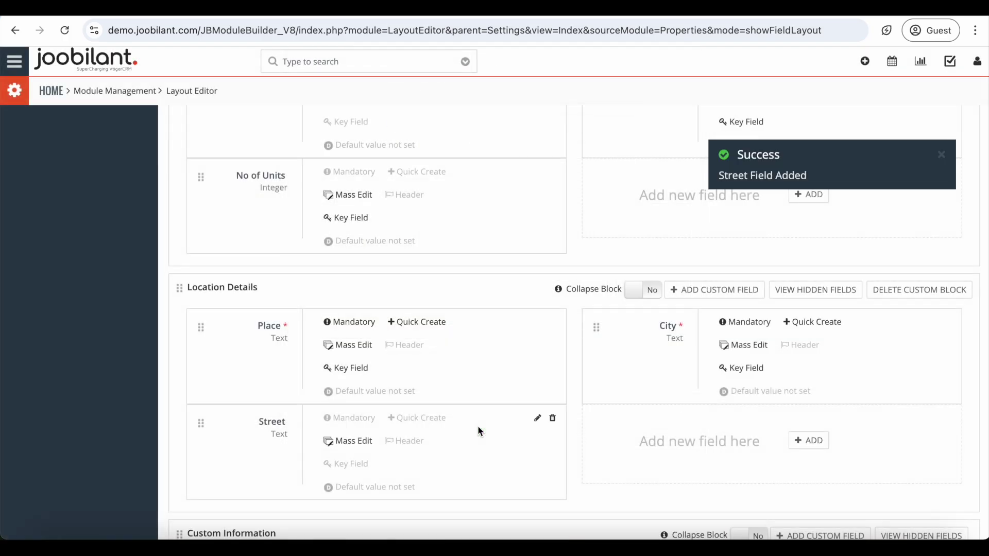
Reorder the Location Details block so that the Street field comes before Place.
scroll(478, 425, down, 2)
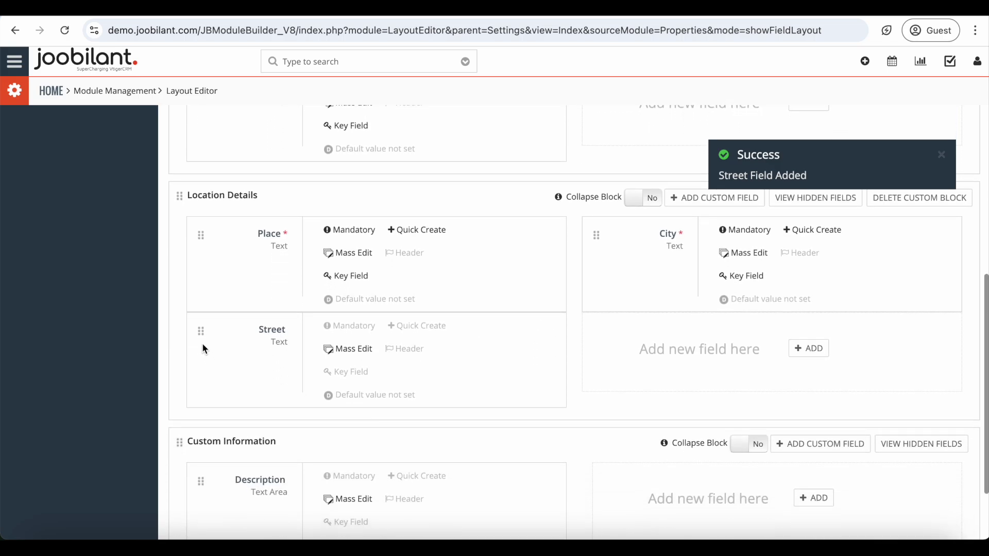
drag(202, 335, 194, 224)
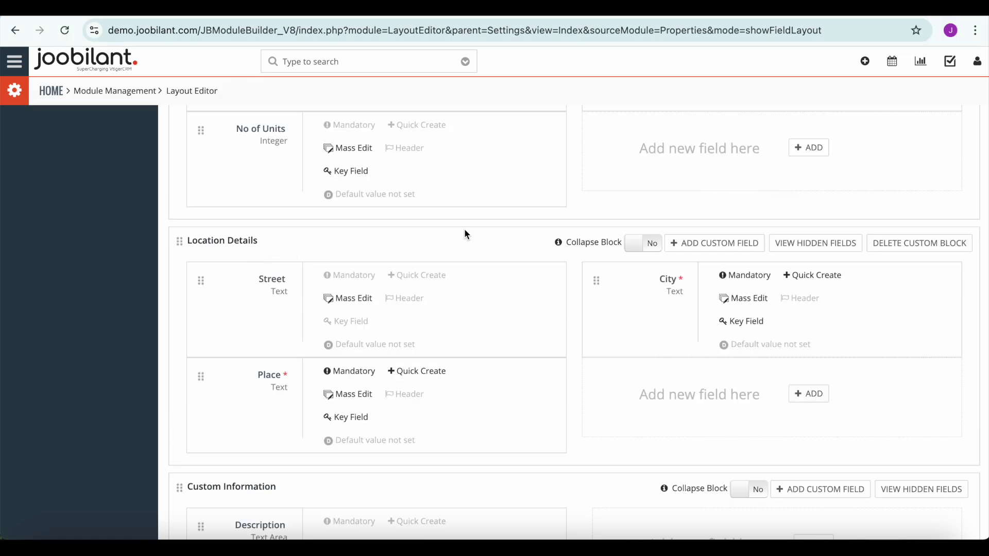
scroll(464, 229, up, 10)
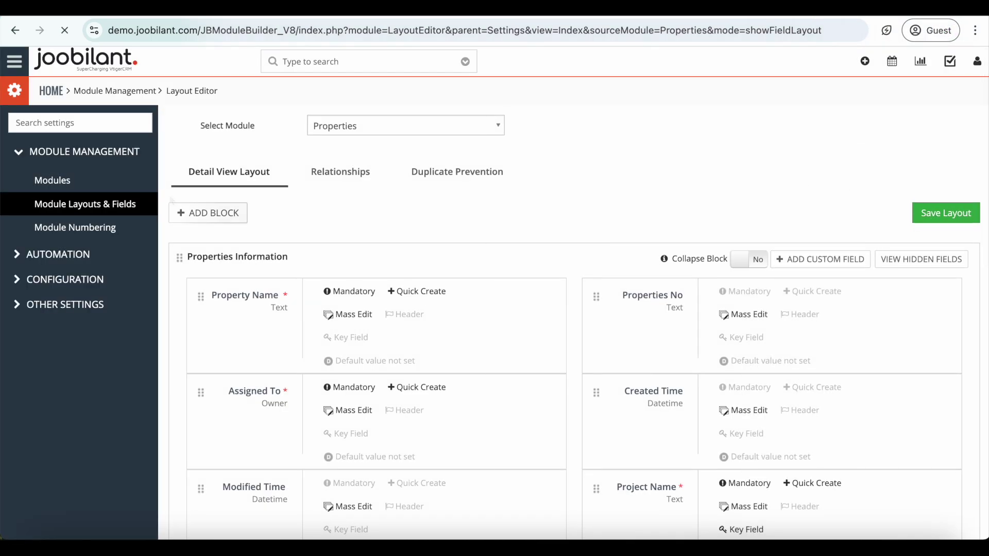
Leave the layout editor and open the record list of the Properties module in the Sales area.
click(16, 64)
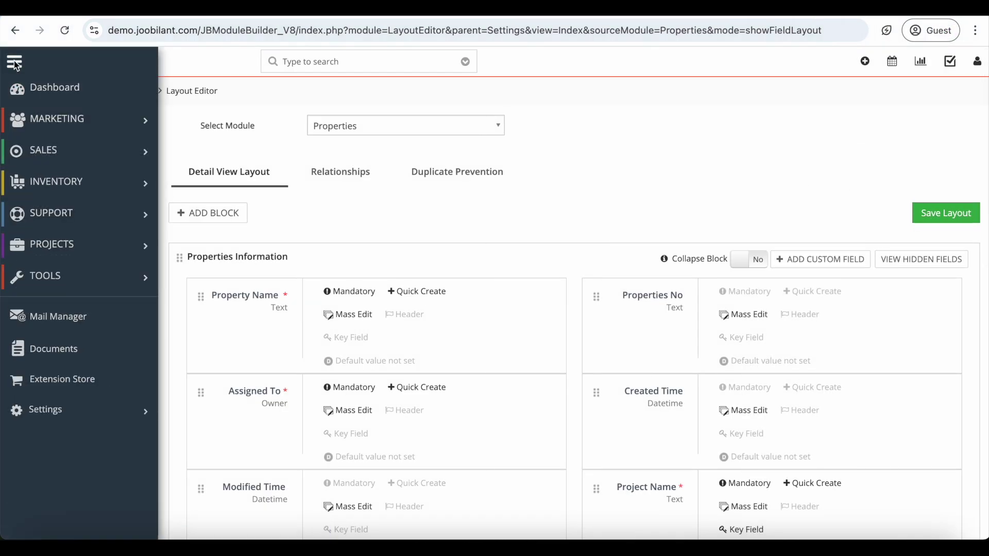
mouse_move(61, 153)
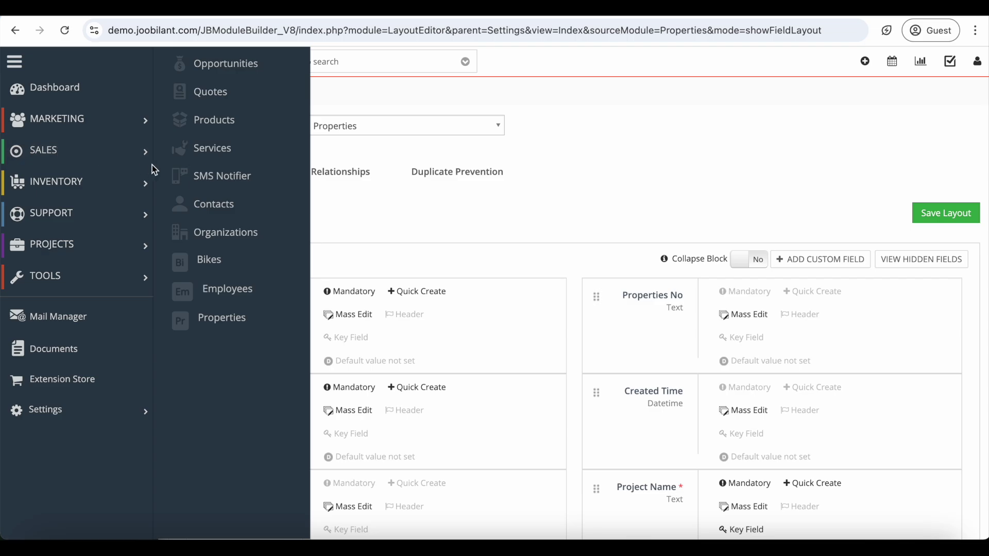
click(233, 320)
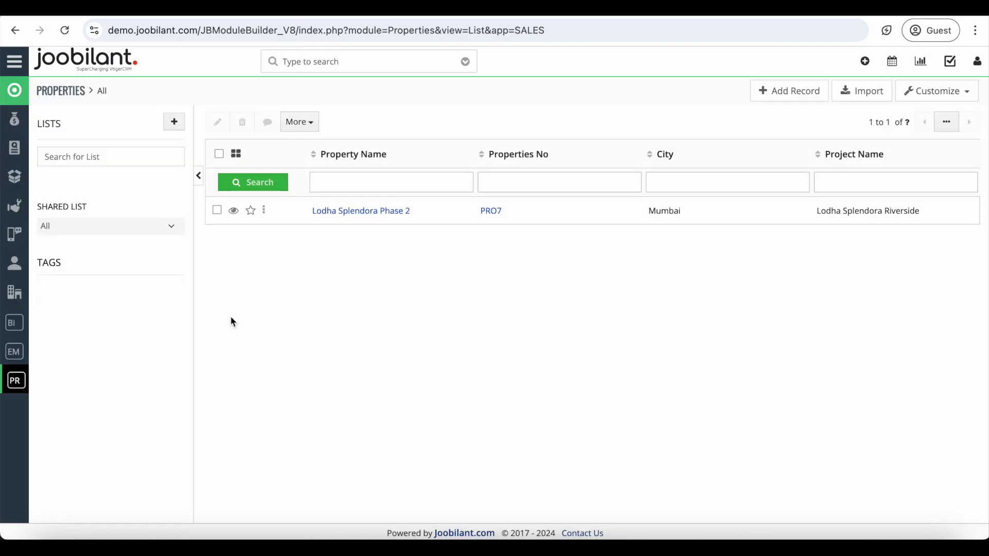